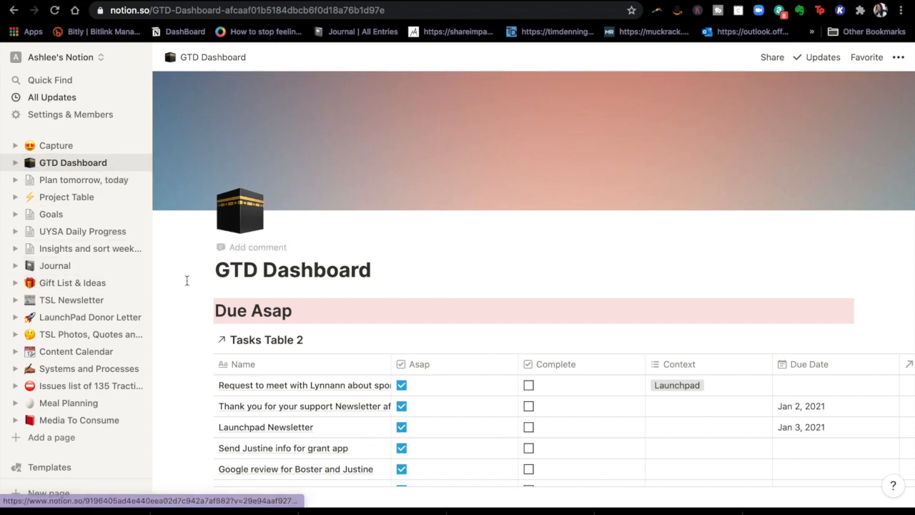
Mark the tasks "Test two for capture" and "Testing" as complete in the dashboard's Due Next Week table
{"action": "scroll", "coordinate": [271, 315], "scroll_direction": "down", "scroll_amount": 3}
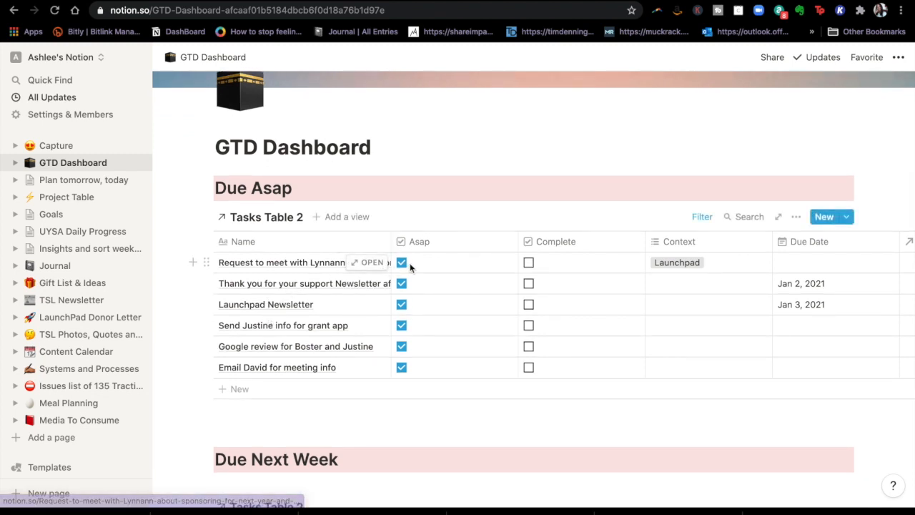
{"action": "scroll", "coordinate": [416, 336], "scroll_direction": "down", "scroll_amount": 3}
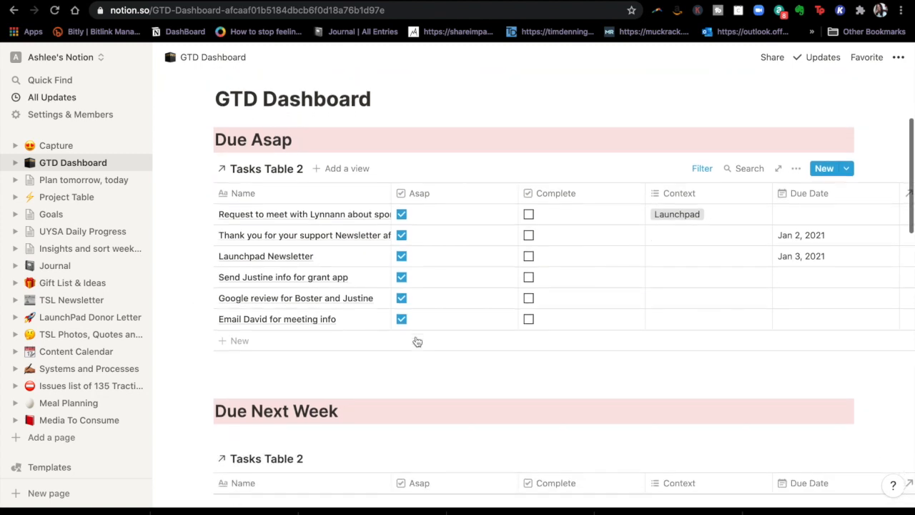
{"action": "scroll", "coordinate": [417, 341], "scroll_direction": "down", "scroll_amount": 1}
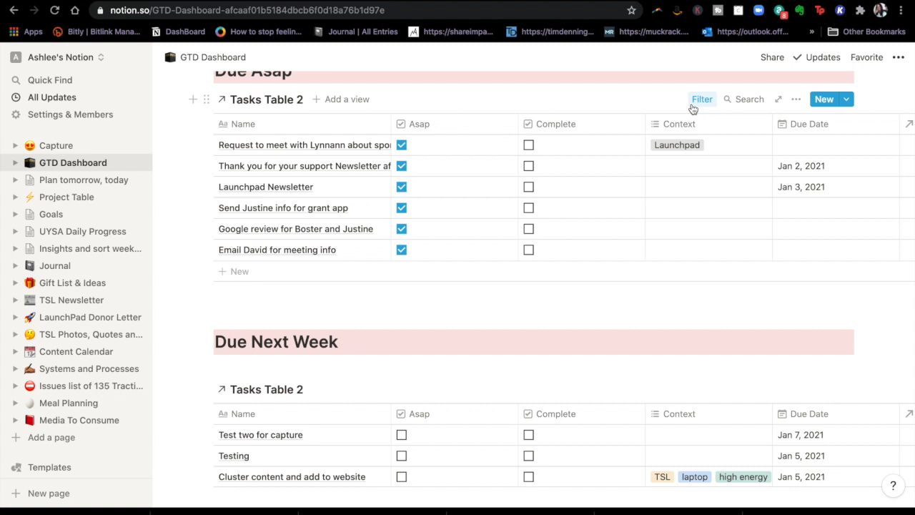
{"action": "scroll", "coordinate": [493, 190], "scroll_direction": "down", "scroll_amount": 5}
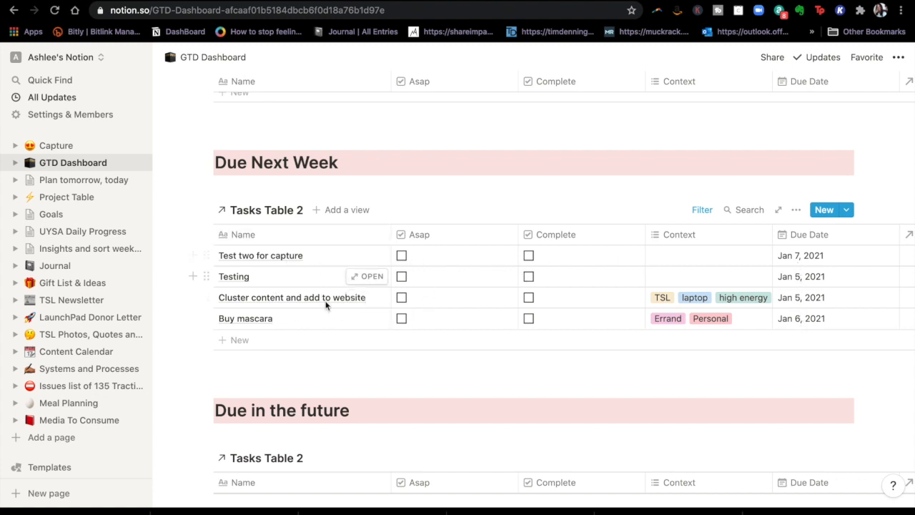
{"action": "left_click", "coordinate": [529, 256]}
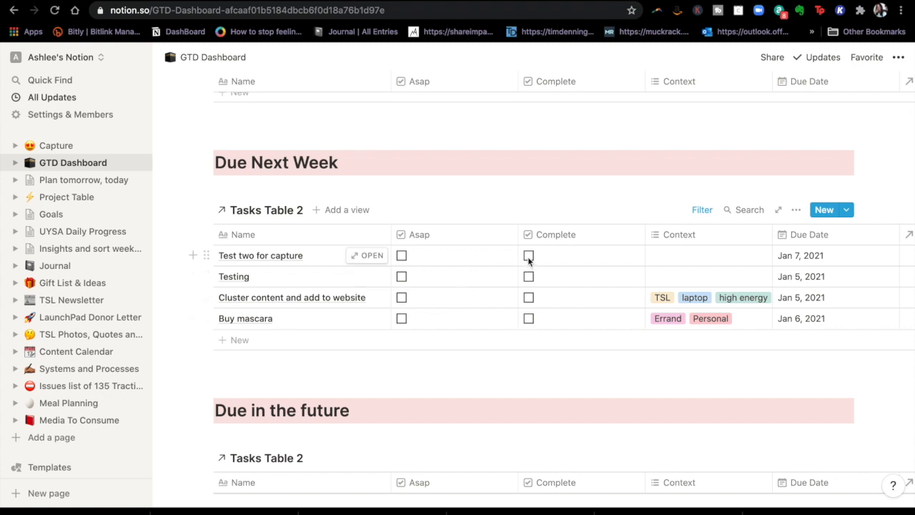
{"action": "left_click", "coordinate": [528, 256]}
Review the tasks and their context tags in the Due in the future and Inbox tables of the GTD Dashboard
{"action": "scroll", "coordinate": [529, 261], "scroll_direction": "down", "scroll_amount": 3}
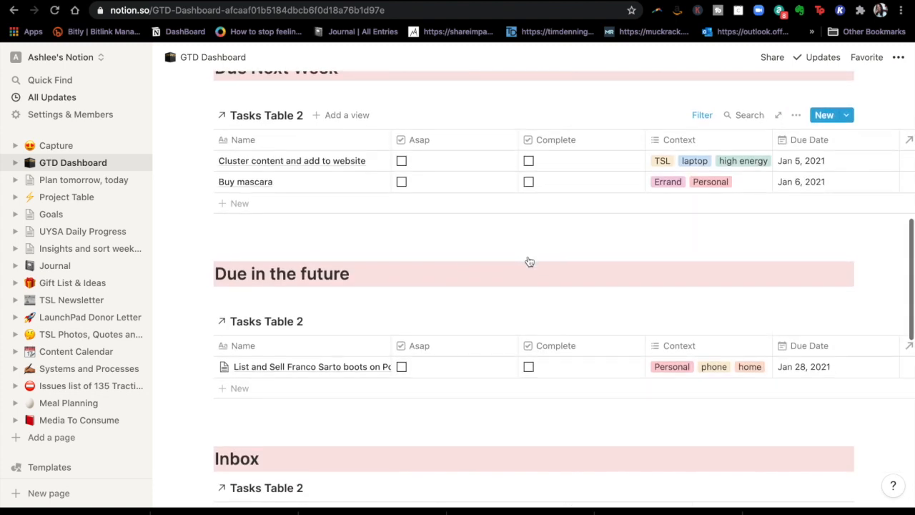
{"action": "scroll", "coordinate": [529, 262], "scroll_direction": "down", "scroll_amount": 2}
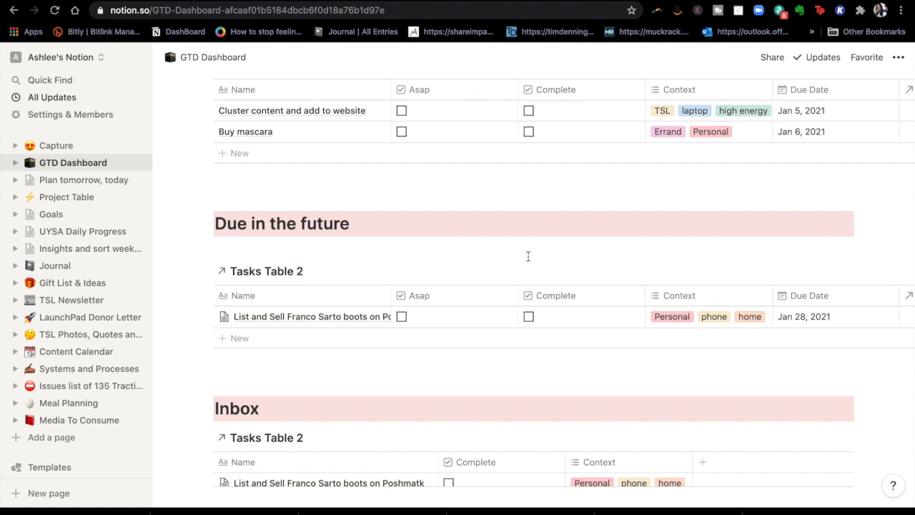
{"action": "scroll", "coordinate": [528, 255], "scroll_direction": "down", "scroll_amount": 2}
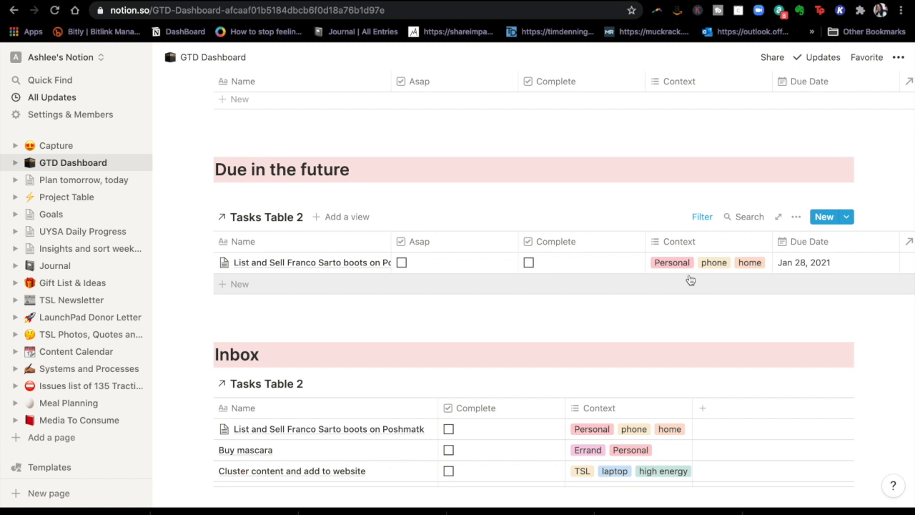
{"action": "scroll", "coordinate": [690, 280], "scroll_direction": "down", "scroll_amount": 1}
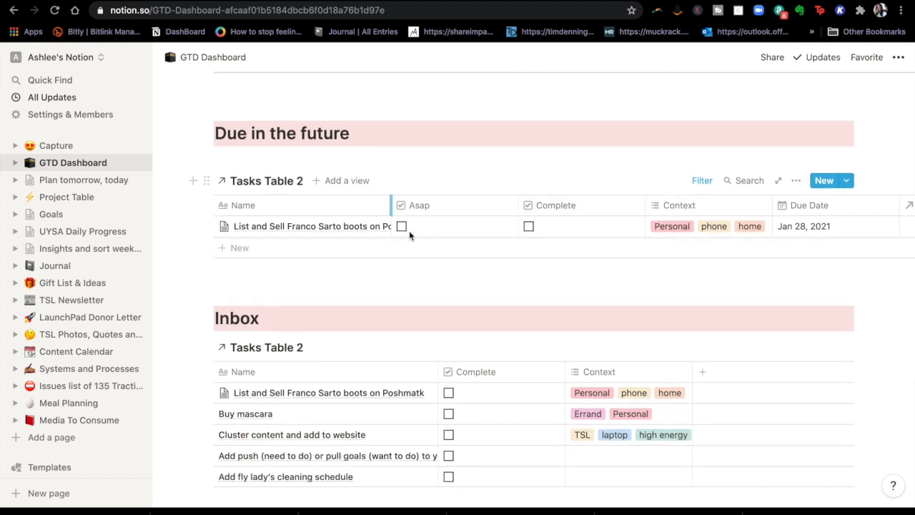
{"action": "scroll", "coordinate": [422, 231], "scroll_direction": "down", "scroll_amount": 1}
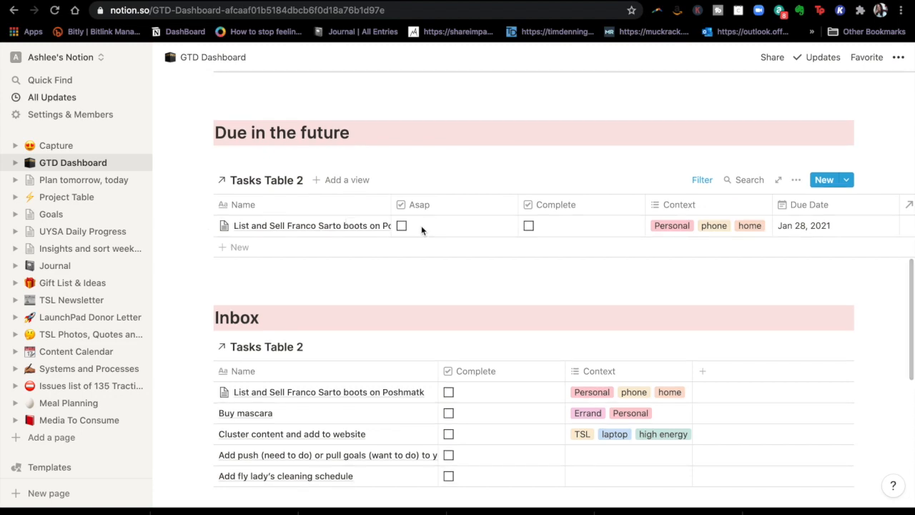
{"action": "scroll", "coordinate": [422, 229], "scroll_direction": "down", "scroll_amount": 5}
{"action": "scroll", "coordinate": [421, 231], "scroll_direction": "down", "scroll_amount": 2}
{"action": "scroll", "coordinate": [421, 230], "scroll_direction": "down", "scroll_amount": 3}
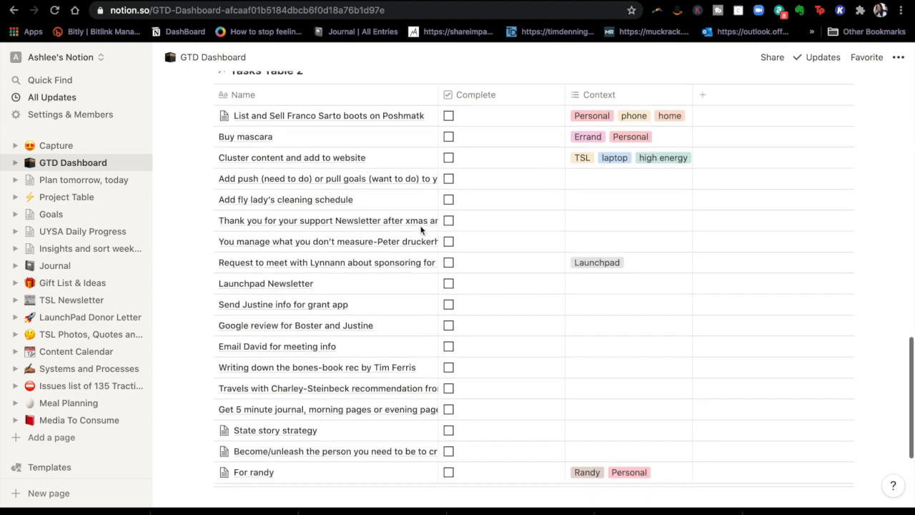
{"action": "scroll", "coordinate": [420, 229], "scroll_direction": "down", "scroll_amount": 2}
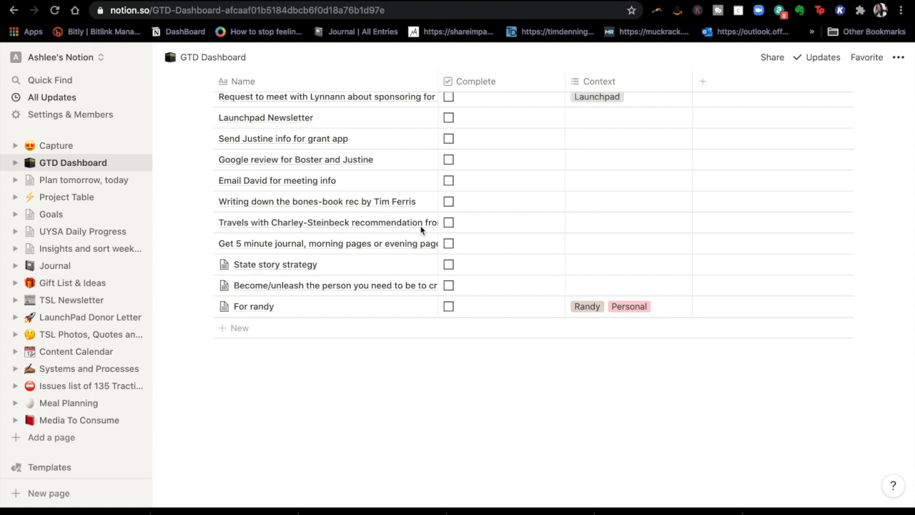
{"action": "scroll", "coordinate": [421, 229], "scroll_direction": "up", "scroll_amount": 15}
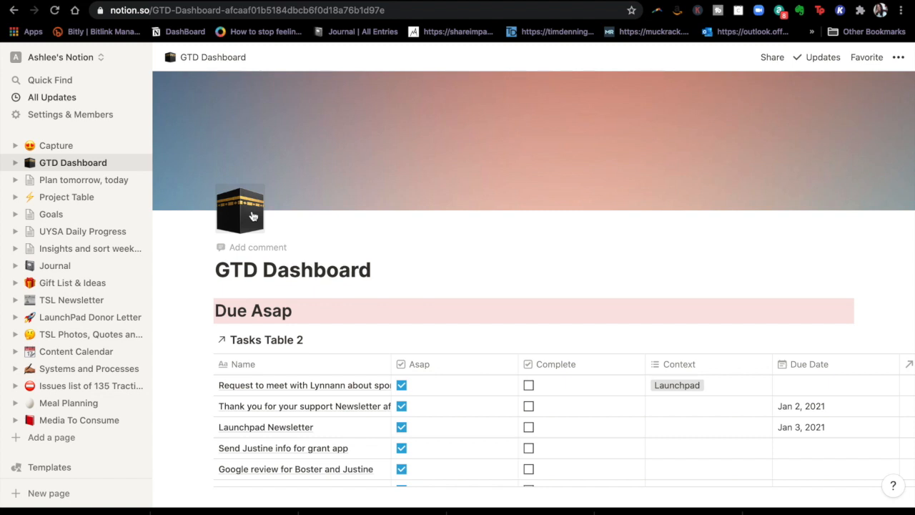
Open the Capture page and examine its tasks table, including the due date, context and related project columns
{"action": "left_click", "coordinate": [70, 150]}
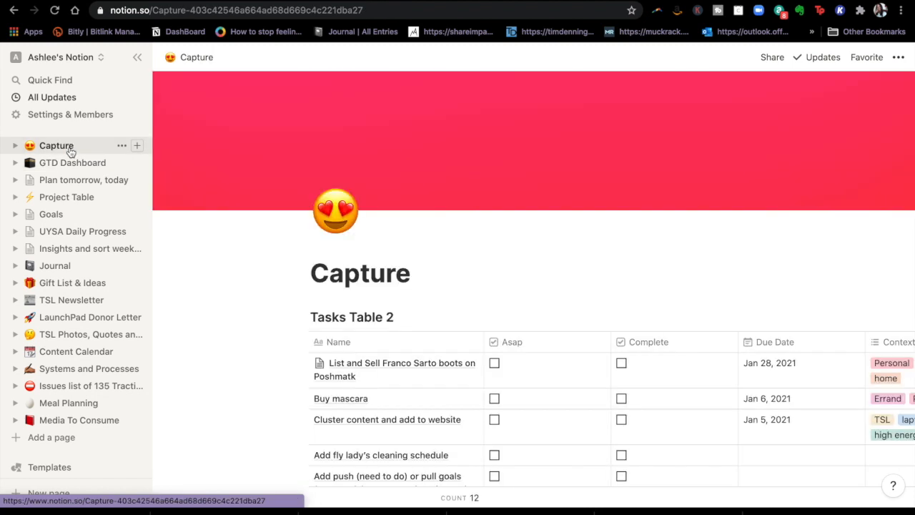
{"action": "scroll", "coordinate": [273, 274], "scroll_direction": "down", "scroll_amount": 3}
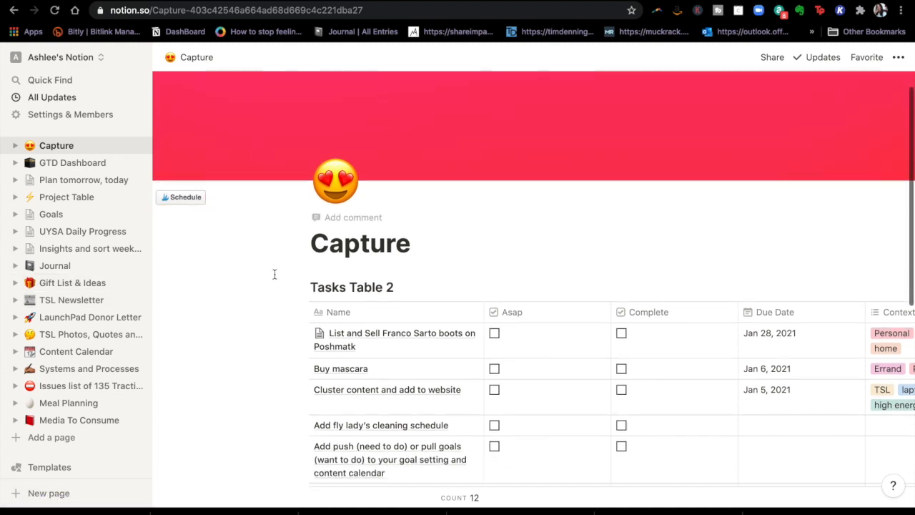
{"action": "scroll", "coordinate": [274, 273], "scroll_direction": "down", "scroll_amount": 3}
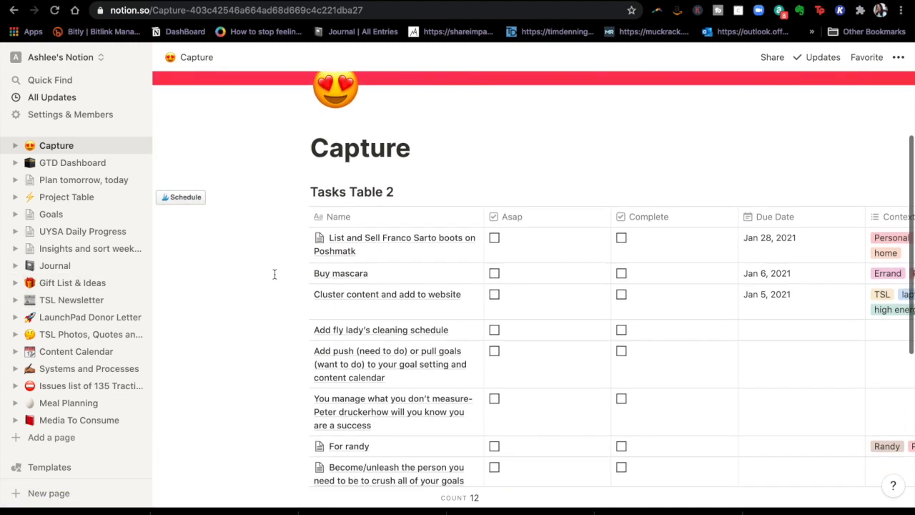
{"action": "scroll", "coordinate": [274, 274], "scroll_direction": "right", "scroll_amount": 1}
{"action": "scroll", "coordinate": [273, 274], "scroll_direction": "right", "scroll_amount": 2}
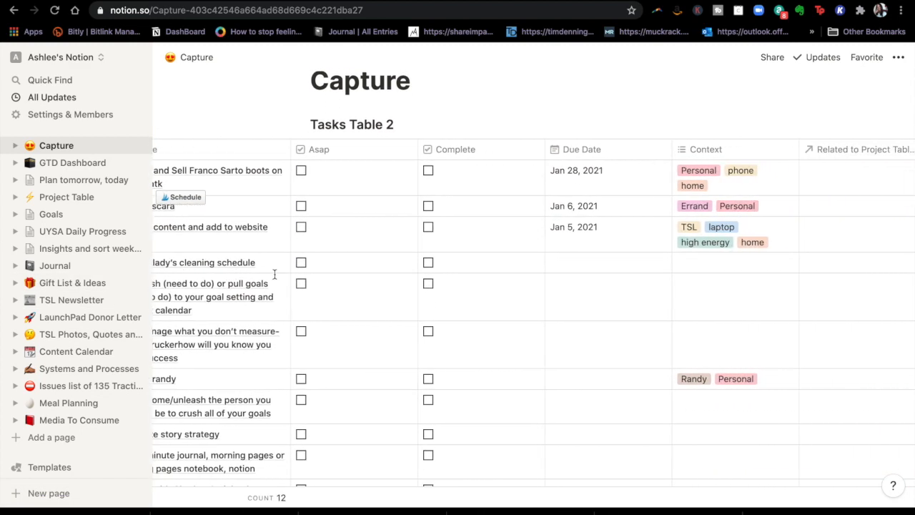
{"action": "scroll", "coordinate": [273, 273], "scroll_direction": "down", "scroll_amount": 1}
{"action": "scroll", "coordinate": [273, 273], "scroll_direction": "left", "scroll_amount": 2}
{"action": "scroll", "coordinate": [274, 274], "scroll_direction": "down", "scroll_amount": 5}
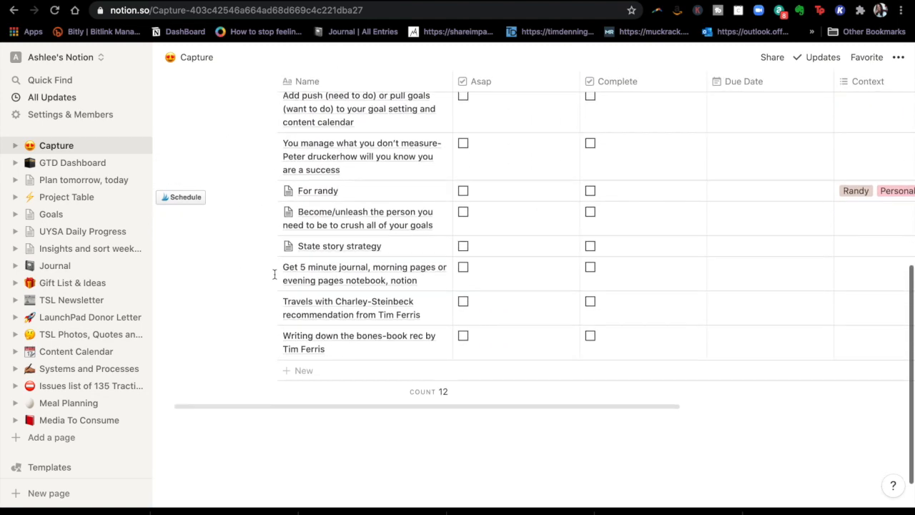
{"action": "scroll", "coordinate": [274, 274], "scroll_direction": "up", "scroll_amount": 8}
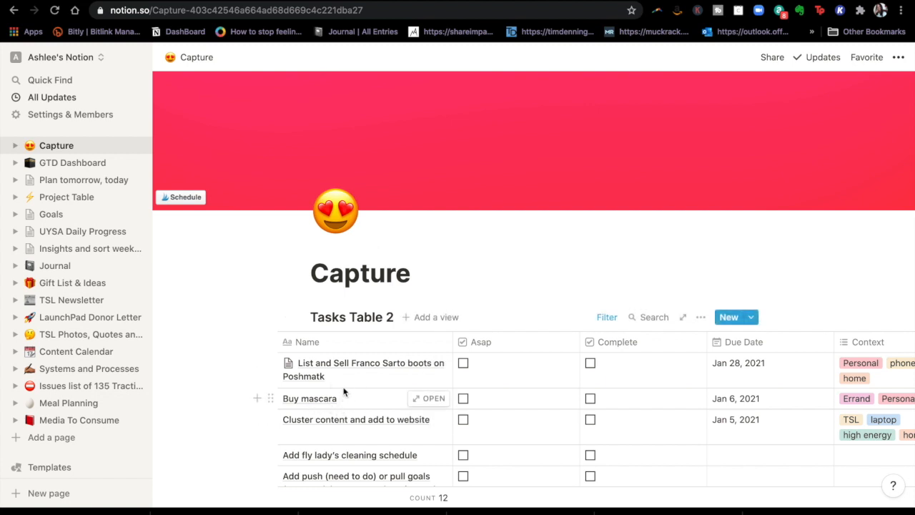
{"action": "scroll", "coordinate": [343, 389], "scroll_direction": "down", "scroll_amount": 1}
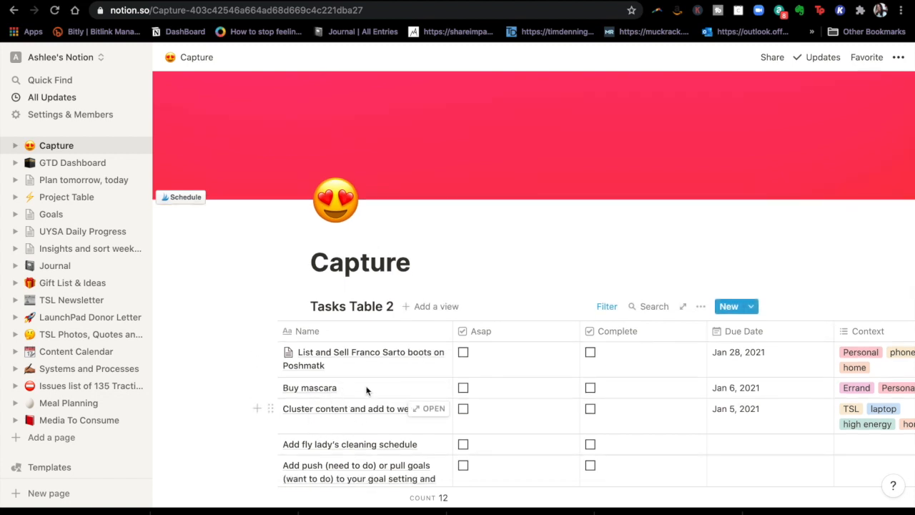
{"action": "scroll", "coordinate": [369, 388], "scroll_direction": "down", "scroll_amount": 5}
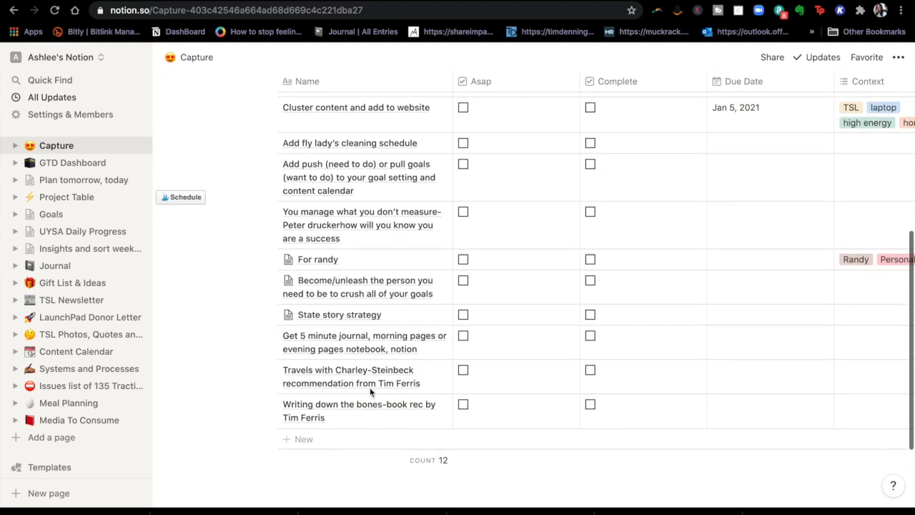
{"action": "scroll", "coordinate": [533, 302], "scroll_direction": "right", "scroll_amount": 3}
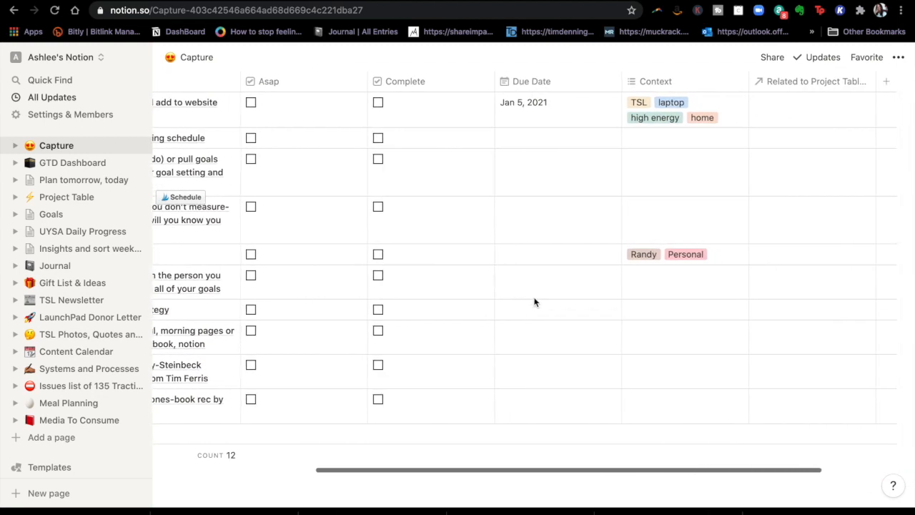
{"action": "scroll", "coordinate": [533, 302], "scroll_direction": "right", "scroll_amount": 1}
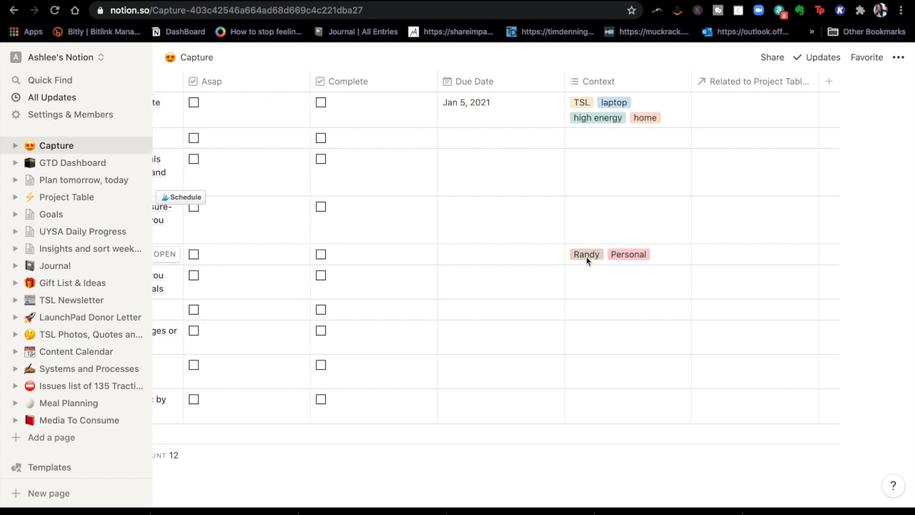
Search the Capture page's tasks table for "personal"
{"action": "scroll", "coordinate": [586, 260], "scroll_direction": "up", "scroll_amount": 3}
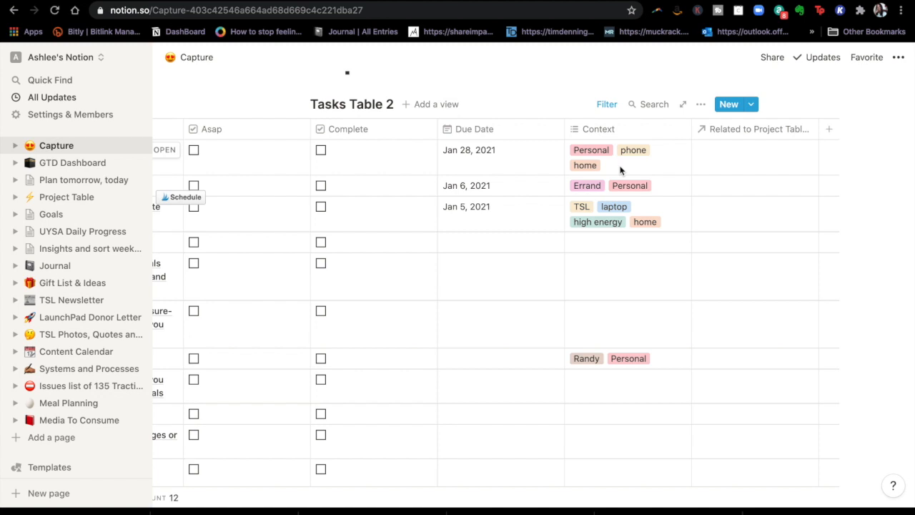
{"action": "scroll", "coordinate": [620, 170], "scroll_direction": "left", "scroll_amount": 5}
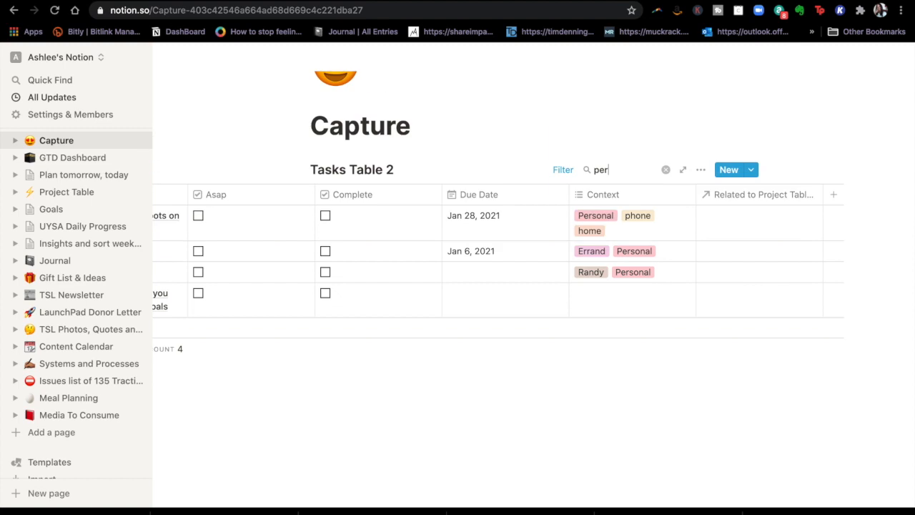
{"action": "type", "text": "nal"}
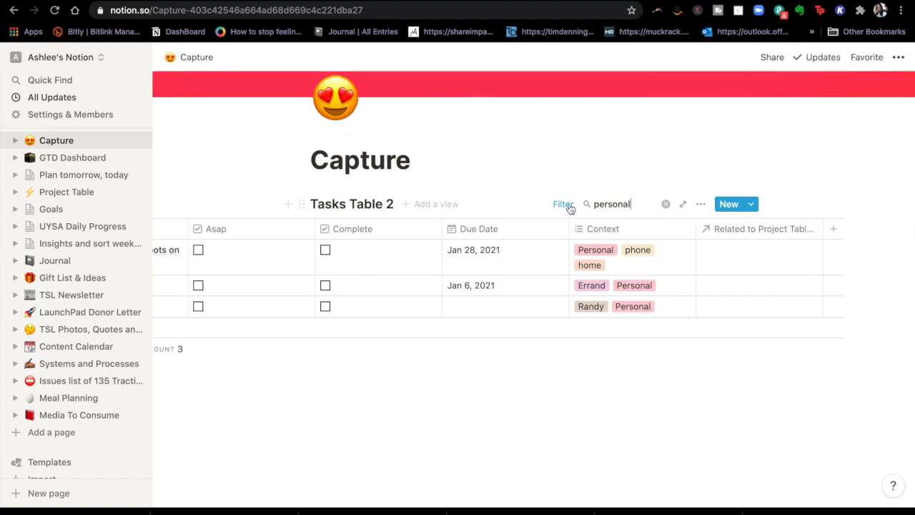
Replace the tasks table's search term with "errand" and check the matching task's name
{"action": "key", "text": "BackSpace"}
{"action": "key", "text": "BackSpace"}
{"action": "key", "text": "BackSpace"}
{"action": "key", "text": "BackSpace"}
{"action": "key", "text": "BackSpace"}
{"action": "key", "text": "BackSpace"}
{"action": "key", "text": "BackSpace"}
{"action": "key", "text": "BackSpace"}
{"action": "type", "text": "e"}
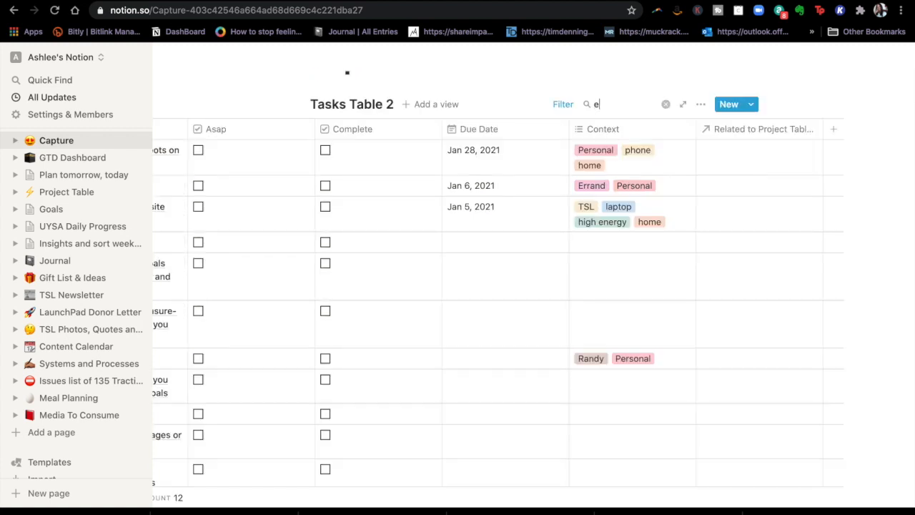
{"action": "type", "text": "rrand"}
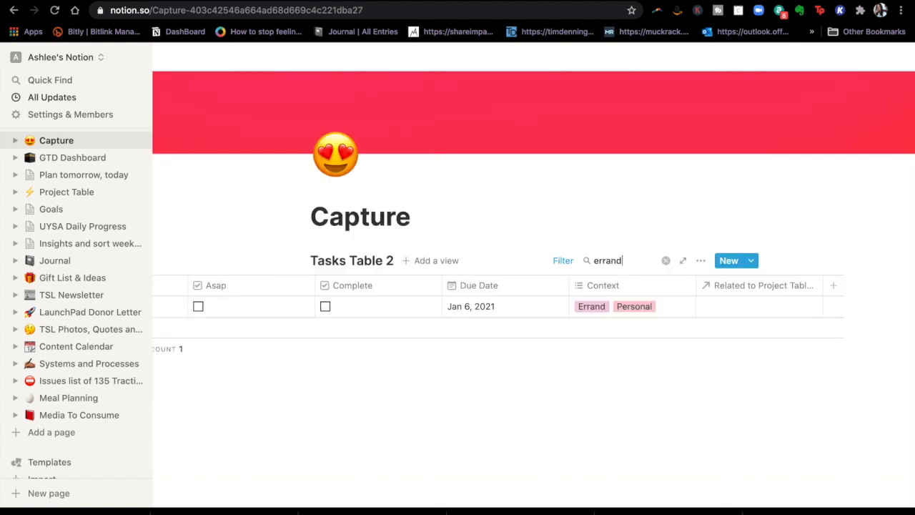
{"action": "scroll", "coordinate": [544, 308], "scroll_direction": "left", "scroll_amount": 5}
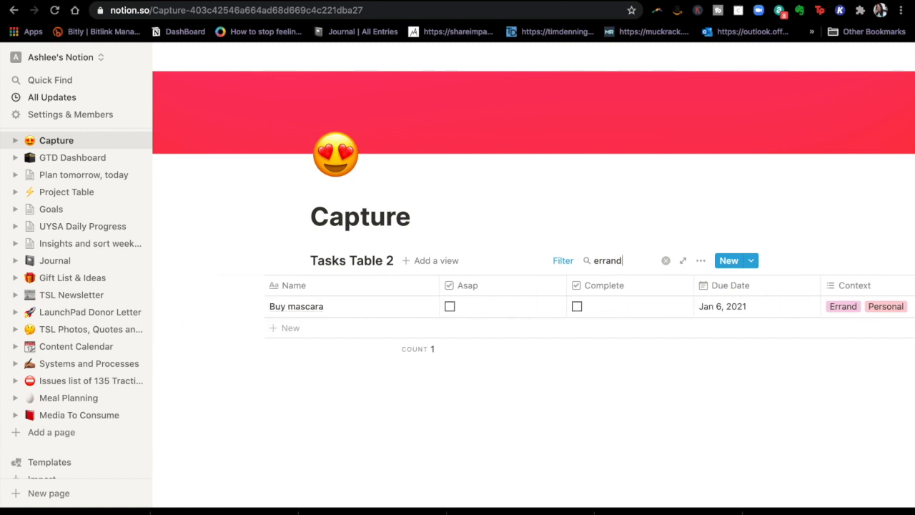
Clear the search term from the Capture page's tasks table
{"action": "key", "text": "BackSpace"}
{"action": "key", "text": "BackSpace"}
{"action": "key", "text": "BackSpace"}
{"action": "key", "text": "BackSpace"}
{"action": "key", "text": "BackSpace"}
{"action": "key", "text": "BackSpace"}
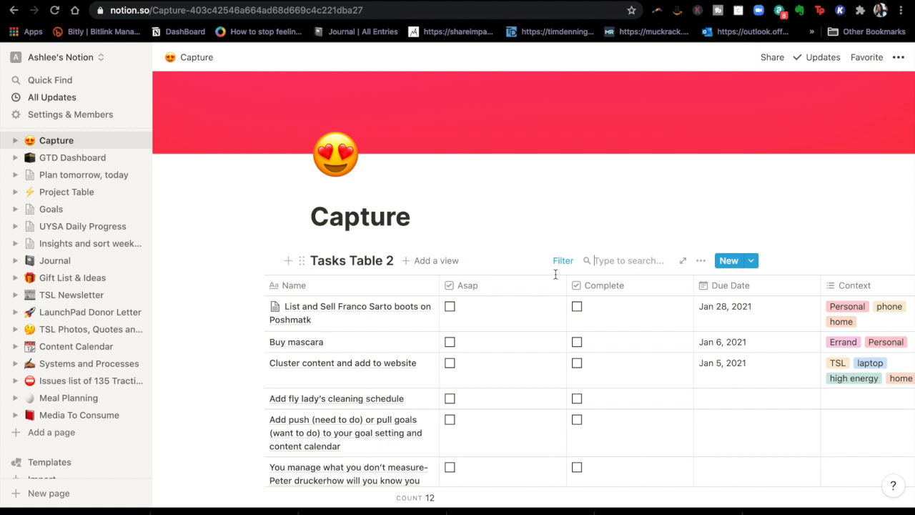
Open the "Plan tomorrow, today" page and read through its to-do and guest house lists
{"action": "left_click", "coordinate": [71, 176]}
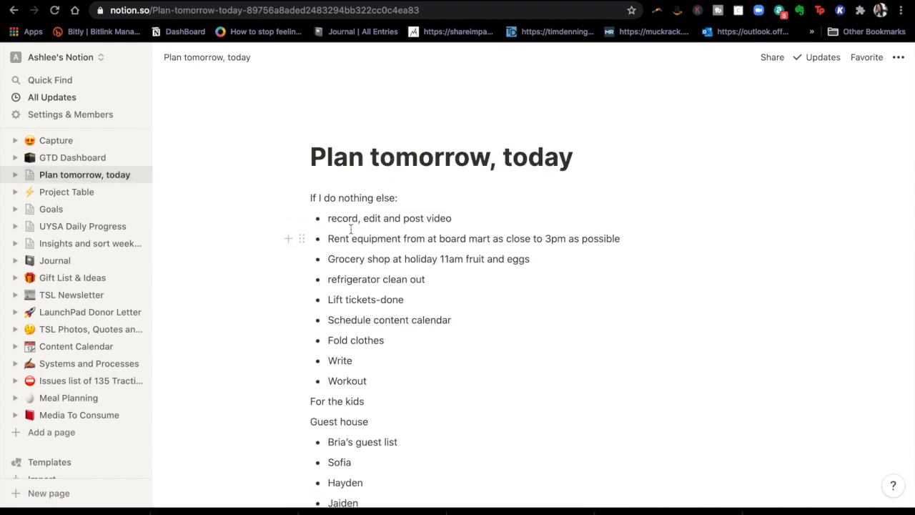
{"action": "scroll", "coordinate": [357, 223], "scroll_direction": "down", "scroll_amount": 3}
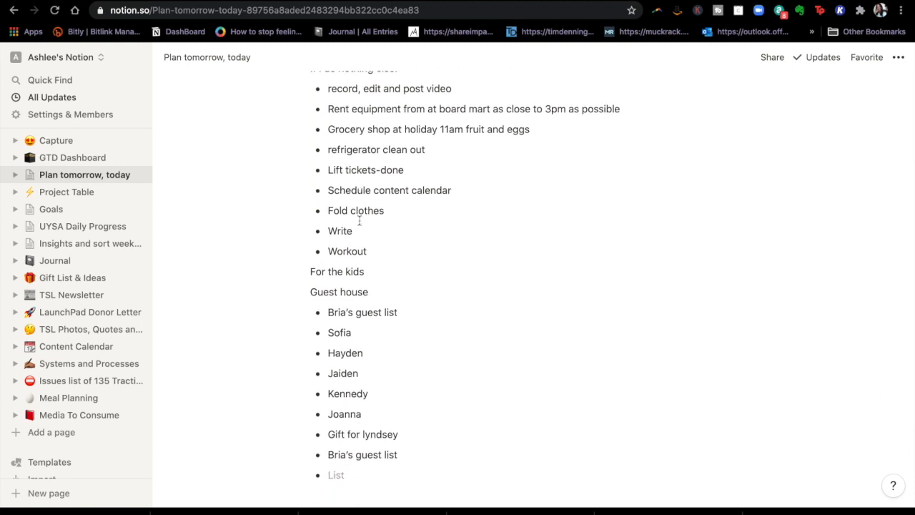
{"action": "scroll", "coordinate": [354, 232], "scroll_direction": "up", "scroll_amount": 1}
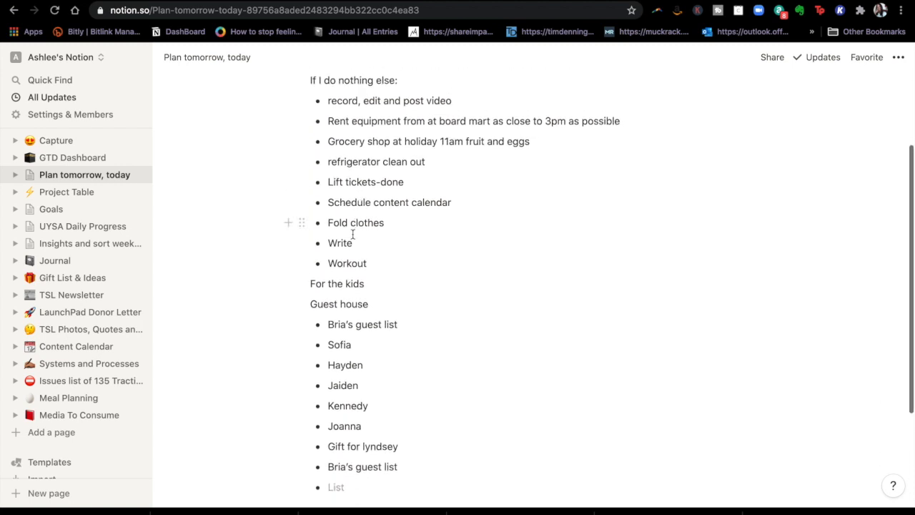
{"action": "scroll", "coordinate": [352, 234], "scroll_direction": "down", "scroll_amount": 2}
{"action": "scroll", "coordinate": [353, 234], "scroll_direction": "down", "scroll_amount": 3}
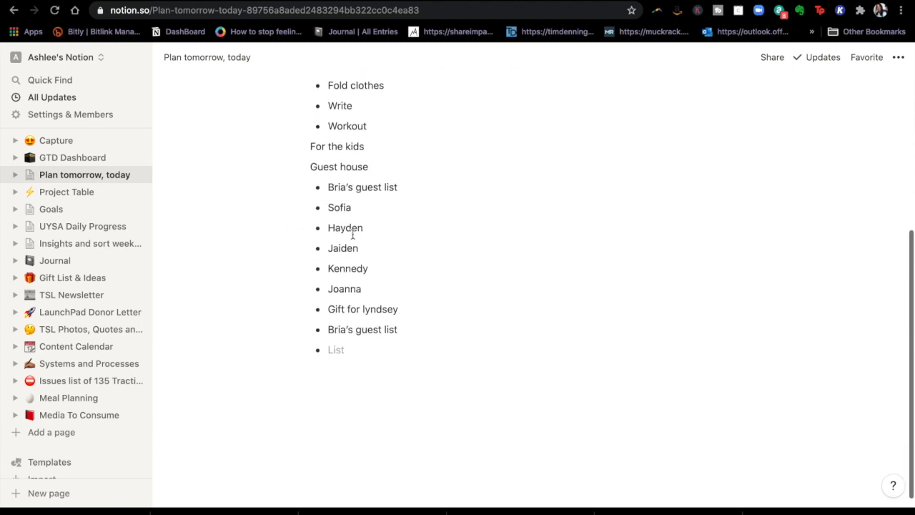
{"action": "scroll", "coordinate": [352, 235], "scroll_direction": "down", "scroll_amount": 1}
{"action": "scroll", "coordinate": [352, 235], "scroll_direction": "up", "scroll_amount": 5}
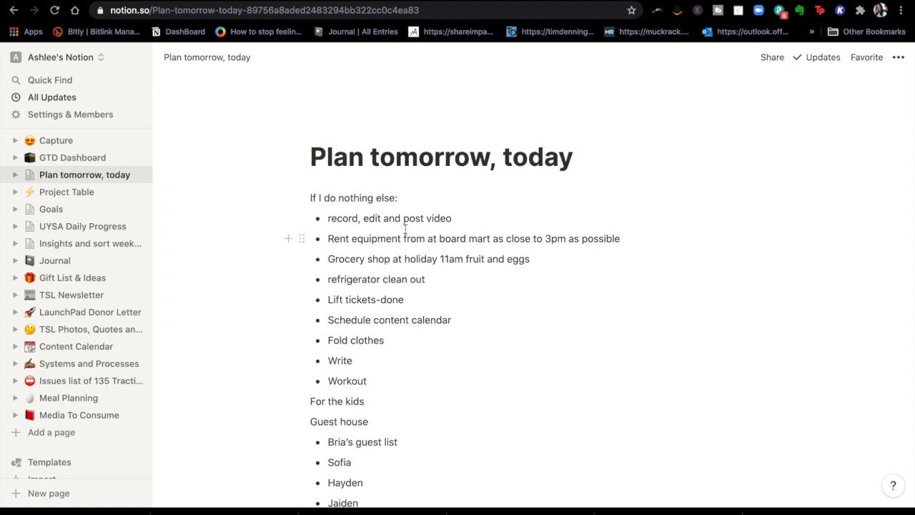
Look over the Project Table's projects and their related tasks, and return to the GTD Dashboard
{"action": "left_click", "coordinate": [56, 196]}
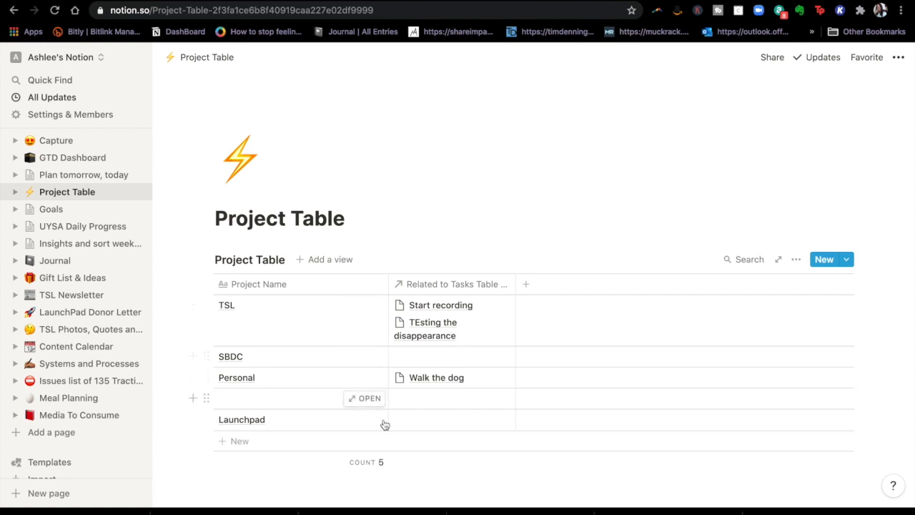
{"action": "scroll", "coordinate": [379, 287], "scroll_direction": "down", "scroll_amount": 3}
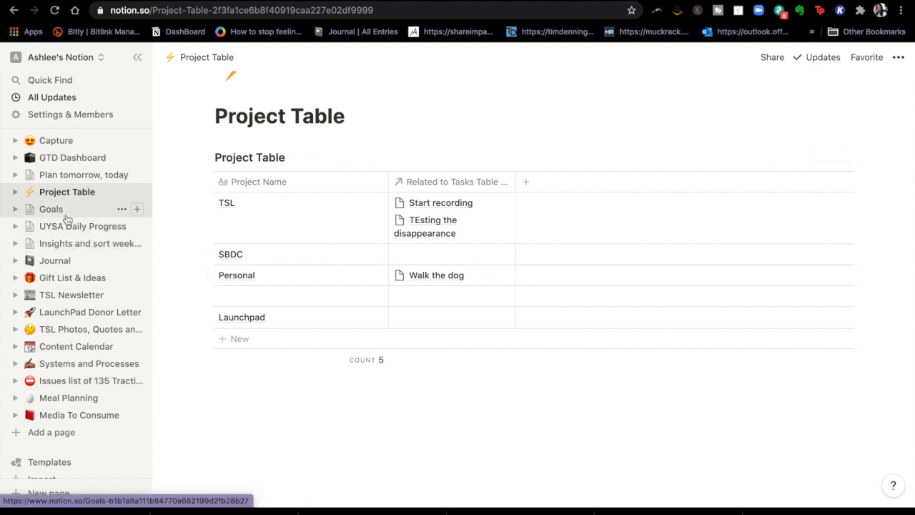
{"action": "left_click", "coordinate": [78, 158]}
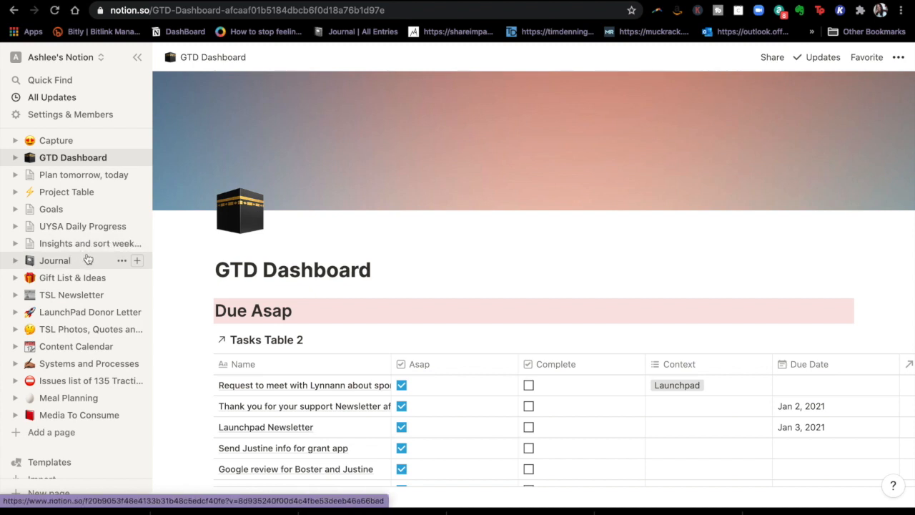
Open the "Insights and sort weekly ideas" page and read the note inside the "Your brain is a dumbass" idea
{"action": "left_click", "coordinate": [88, 243]}
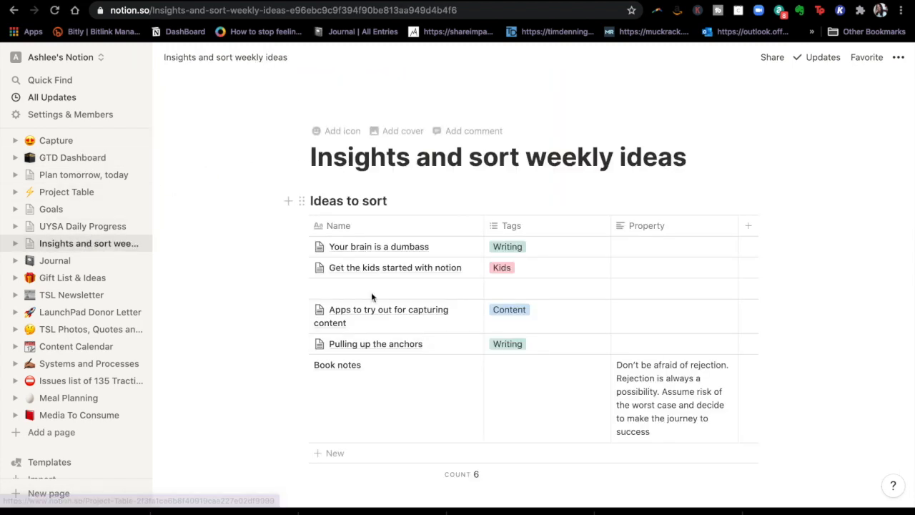
{"action": "scroll", "coordinate": [365, 325], "scroll_direction": "down", "scroll_amount": 2}
{"action": "scroll", "coordinate": [363, 325], "scroll_direction": "down", "scroll_amount": 1}
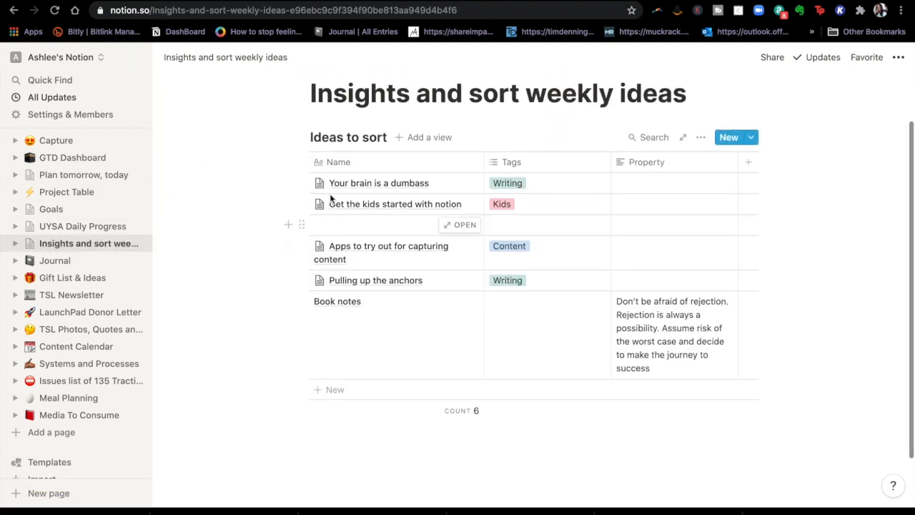
{"action": "left_click", "coordinate": [377, 184]}
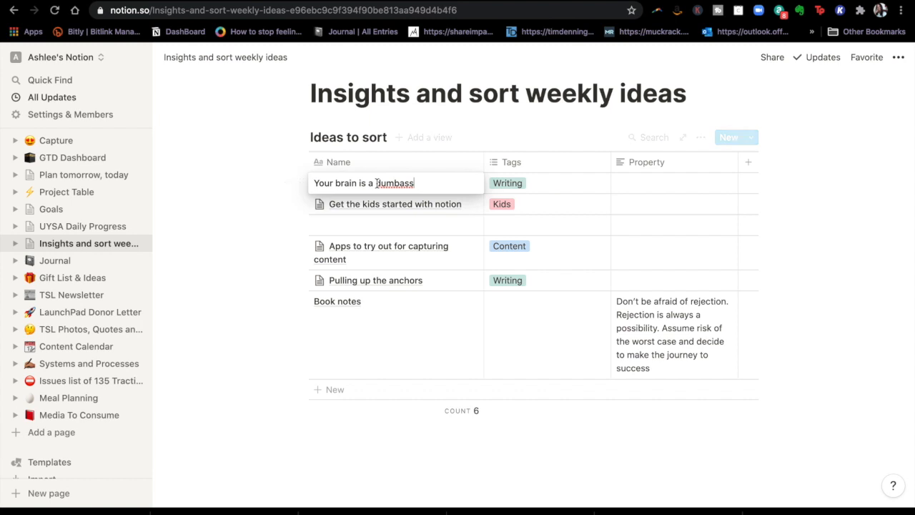
{"action": "key", "text": "Escape"}
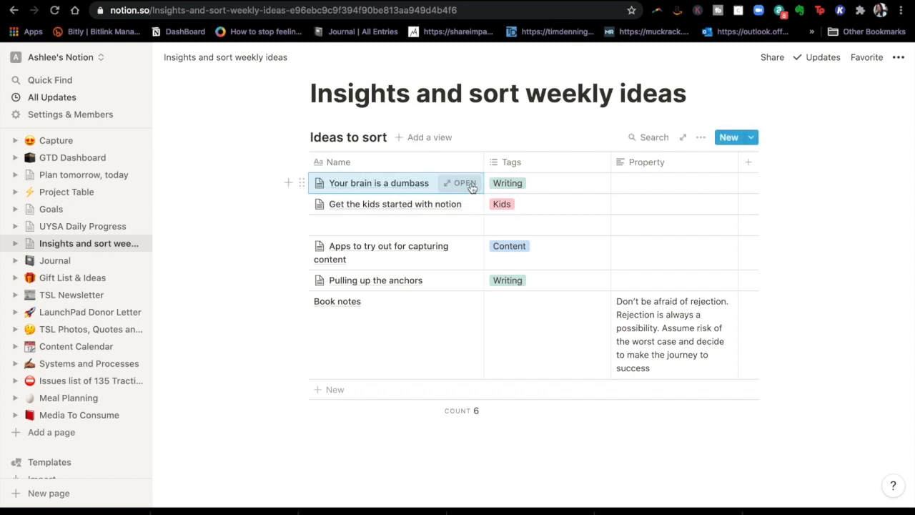
{"action": "left_click", "coordinate": [466, 183]}
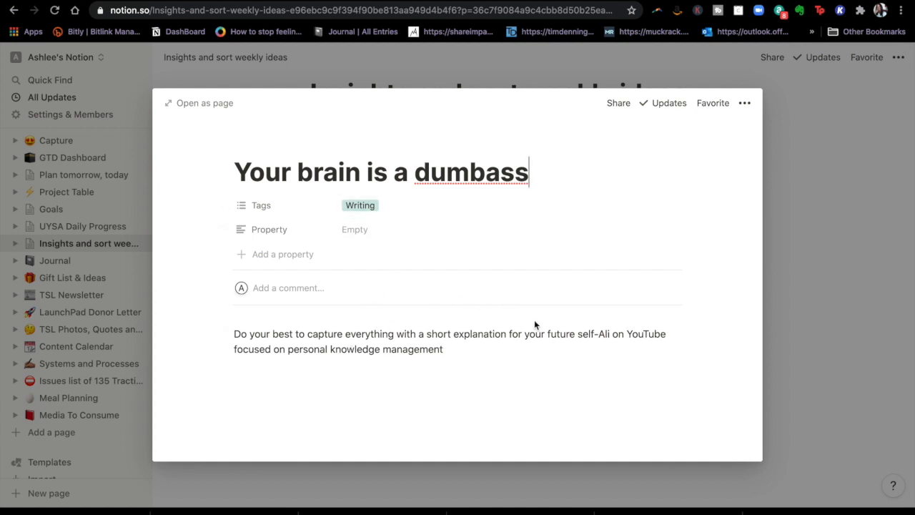
{"action": "key", "text": "Escape"}
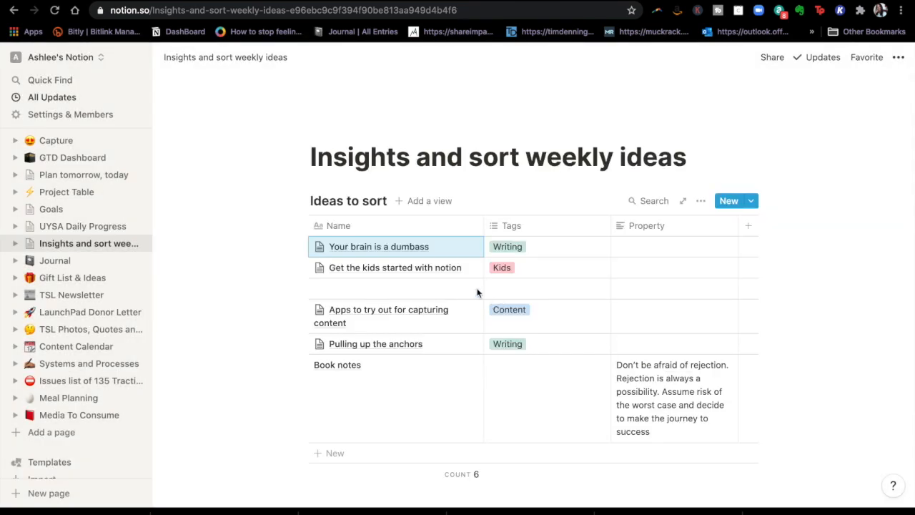
View the Journal's personal entries and look through the whole Gift List & Ideas page
{"action": "left_click", "coordinate": [82, 264]}
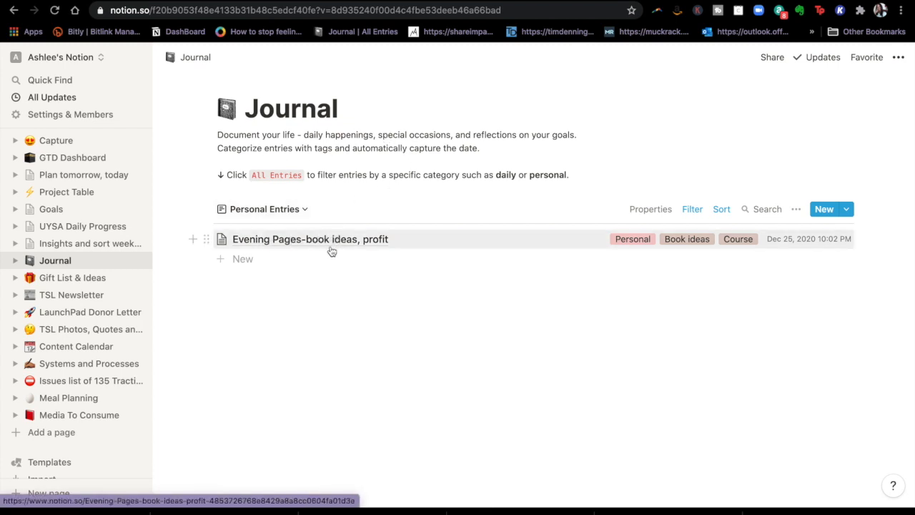
{"action": "left_click", "coordinate": [64, 281]}
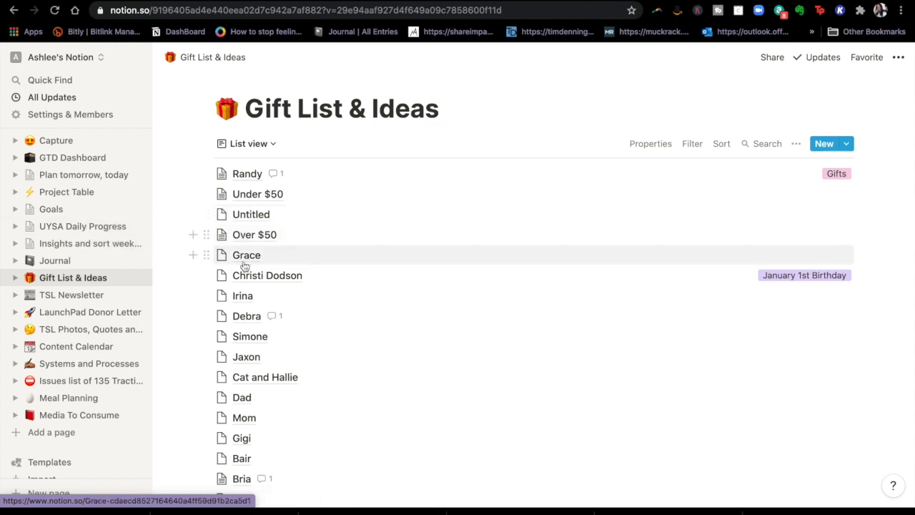
{"action": "scroll", "coordinate": [243, 177], "scroll_direction": "down", "scroll_amount": 3}
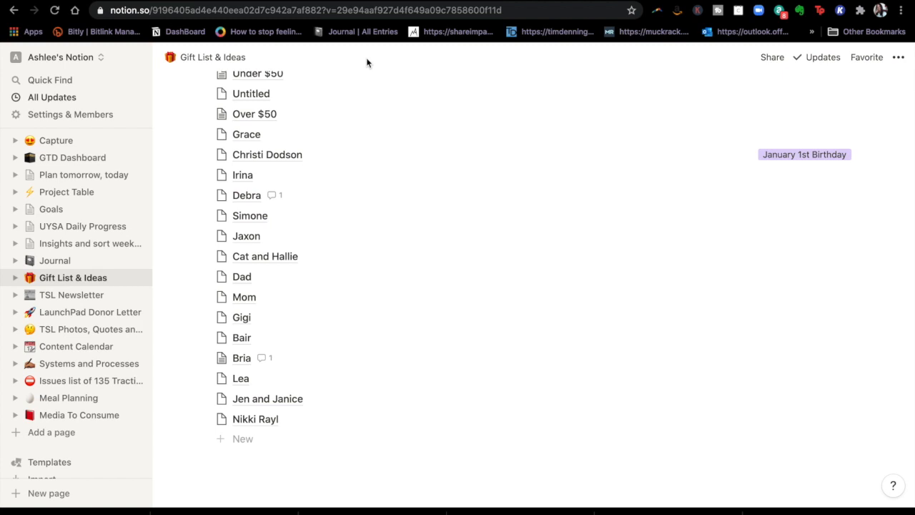
{"action": "scroll", "coordinate": [296, 146], "scroll_direction": "up", "scroll_amount": 3}
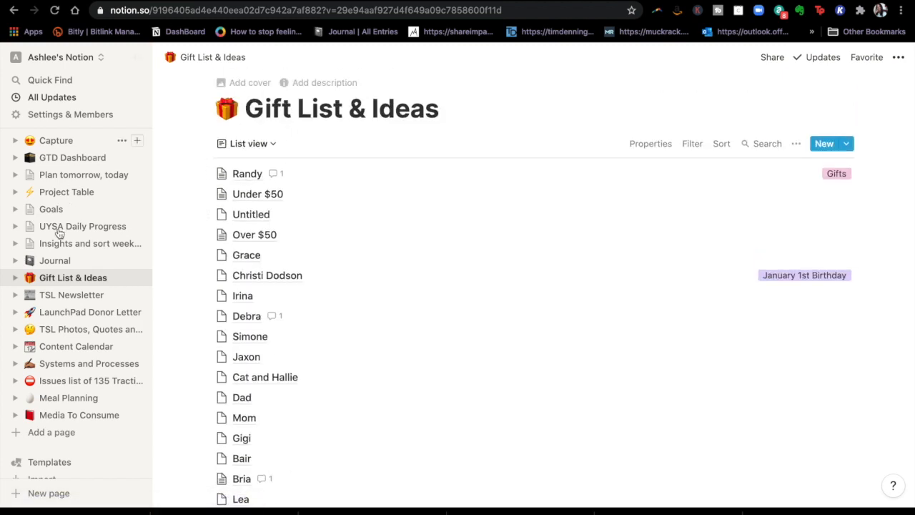
View the TSL Newsletter and LaunchPad Donor Letter pages, and return to the GTD Dashboard
{"action": "left_click", "coordinate": [70, 294]}
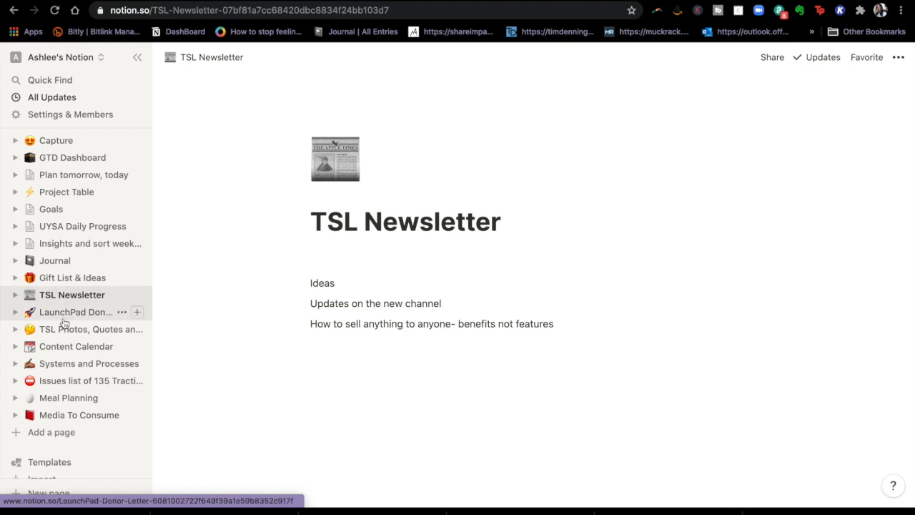
{"action": "left_click", "coordinate": [63, 313]}
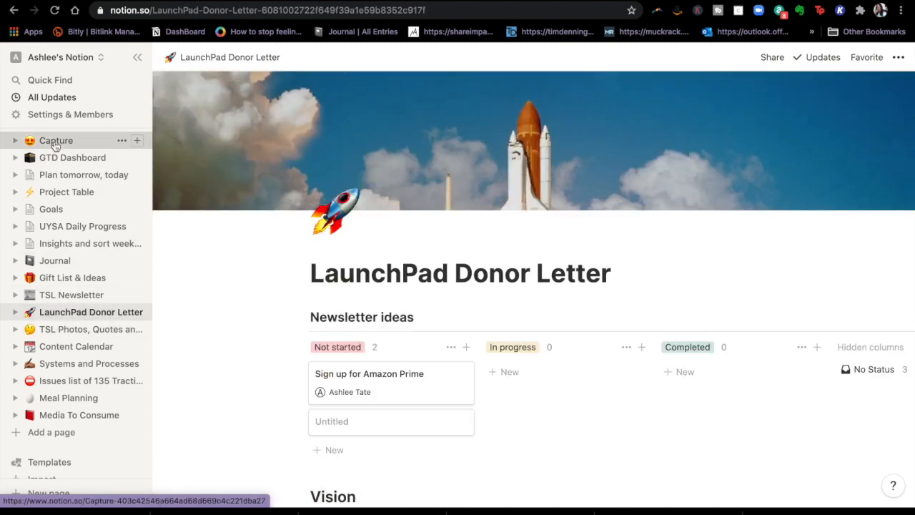
{"action": "left_click", "coordinate": [55, 143]}
{"action": "left_click", "coordinate": [71, 158]}
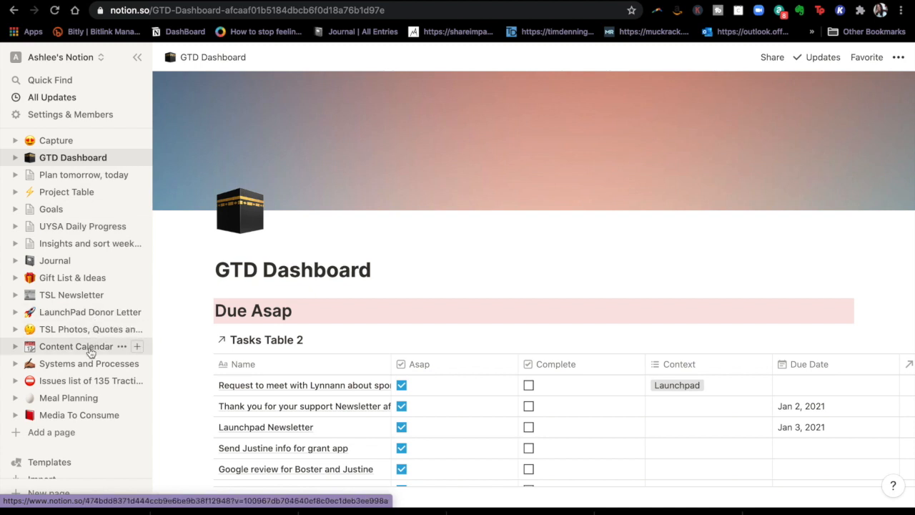
Open the Content Calendar and look through its board columns from Idea to Published
{"action": "left_click", "coordinate": [90, 350]}
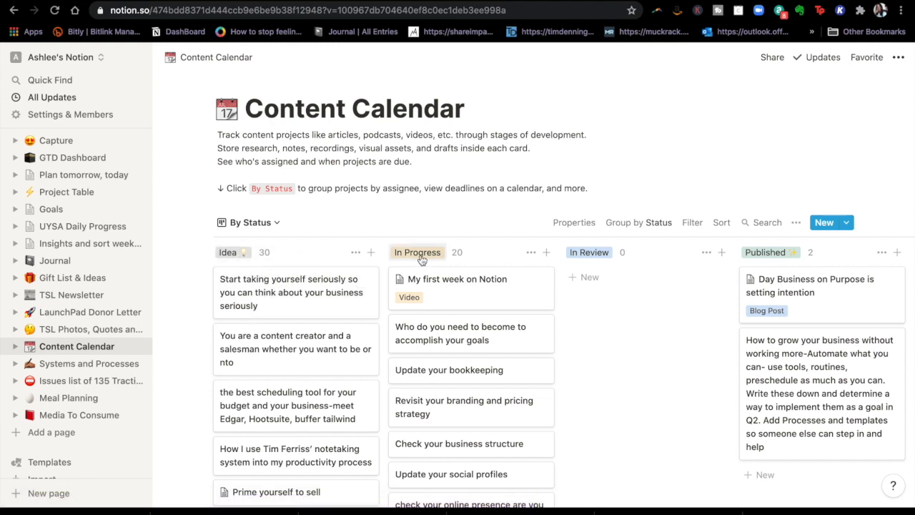
{"action": "scroll", "coordinate": [429, 259], "scroll_direction": "right", "scroll_amount": 4}
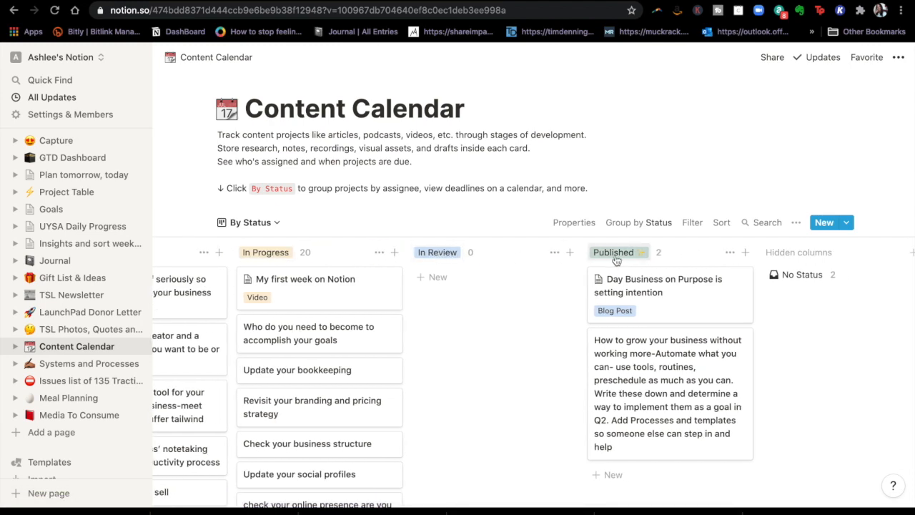
{"action": "scroll", "coordinate": [332, 279], "scroll_direction": "down", "scroll_amount": 1}
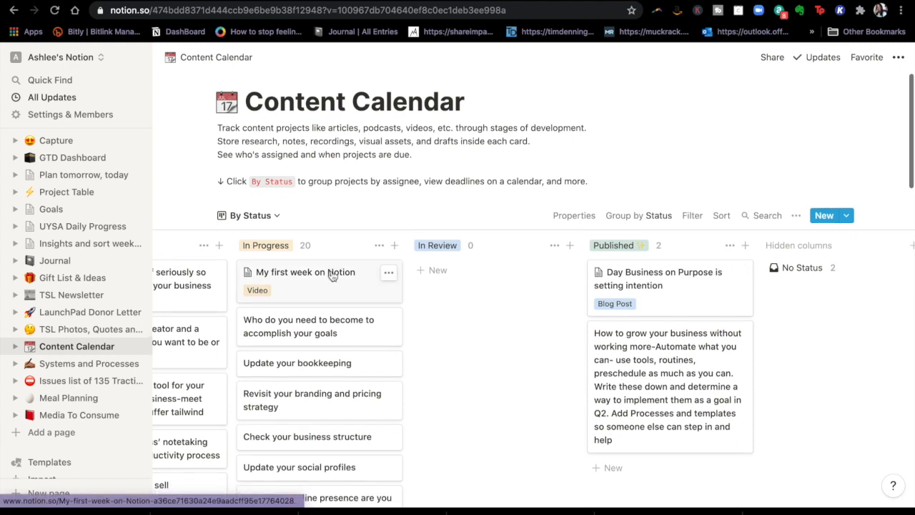
{"action": "scroll", "coordinate": [332, 279], "scroll_direction": "left", "scroll_amount": 4}
{"action": "scroll", "coordinate": [332, 275], "scroll_direction": "down", "scroll_amount": 8}
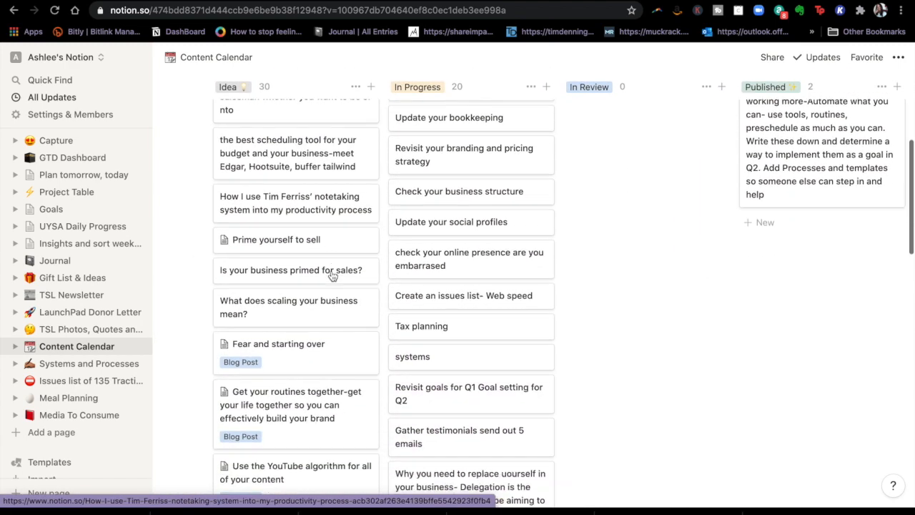
{"action": "scroll", "coordinate": [332, 275], "scroll_direction": "up", "scroll_amount": 7}
{"action": "scroll", "coordinate": [332, 275], "scroll_direction": "up", "scroll_amount": 2}
Reopen the Content Calendar and move the "My first week on Notion" card below "Who do you need to become to accomplish your goals" in In Progress
{"action": "key", "text": "super+bracketleft"}
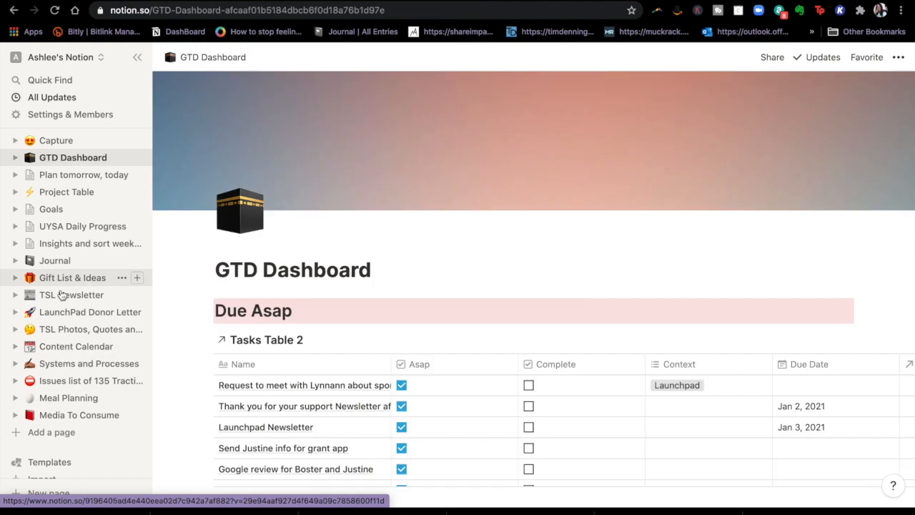
{"action": "left_click", "coordinate": [64, 348]}
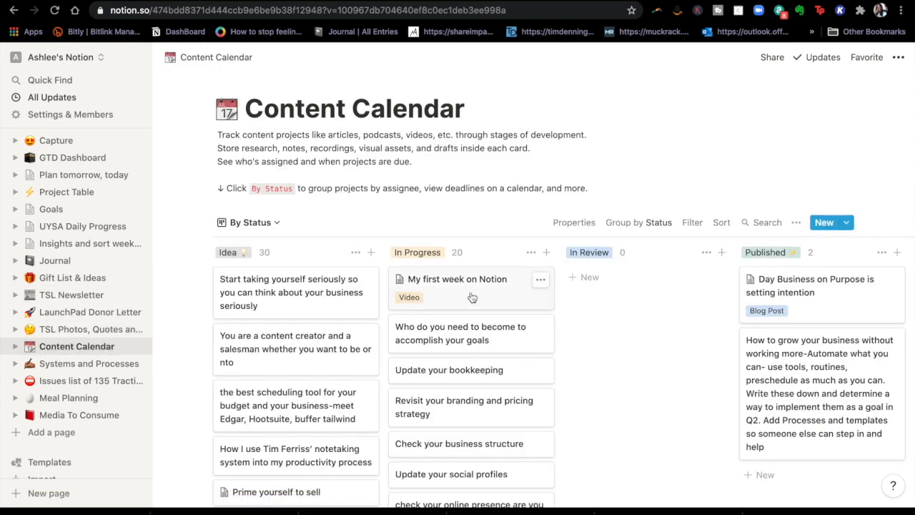
{"action": "mouse_move", "coordinate": [492, 294]}
{"action": "left_mouse_down"}
{"action": "mouse_move", "coordinate": [597, 290]}
{"action": "mouse_move", "coordinate": [476, 290]}
{"action": "left_mouse_up"}
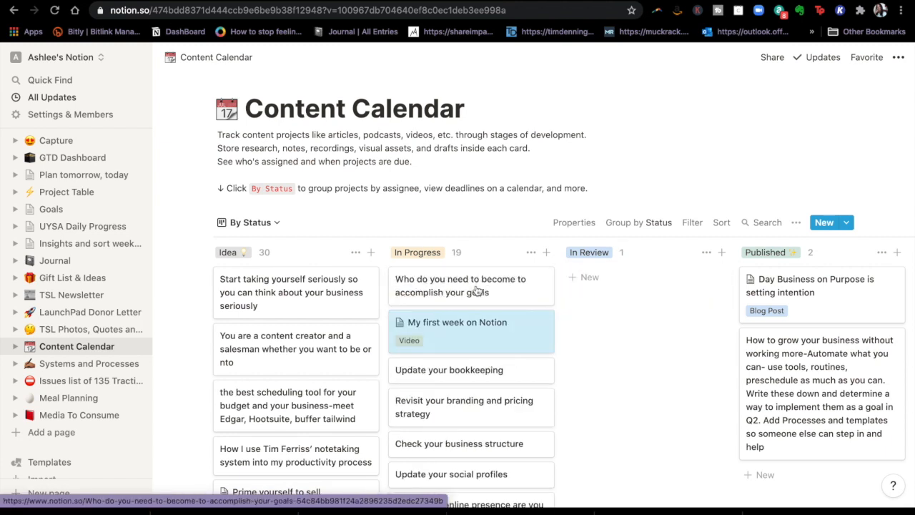